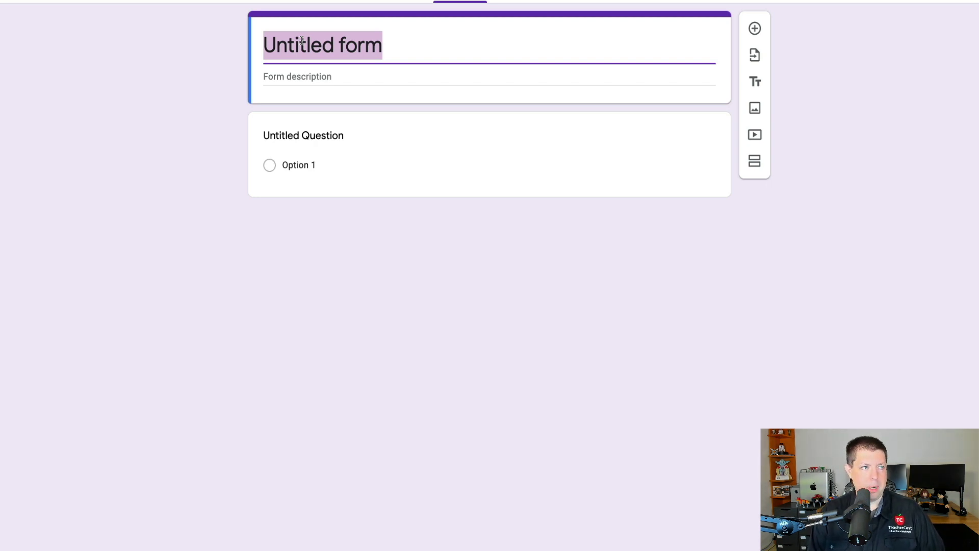
# Replace 'Untitled form' with the title 'Daily Teacher Interactions'
pyautogui.write('Daily Teacher Int')
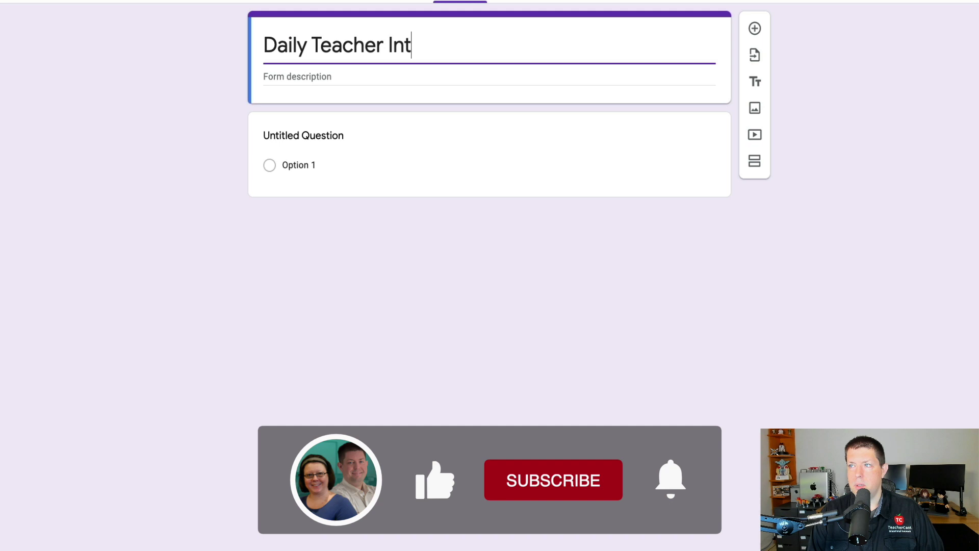
pyautogui.write('eractions')
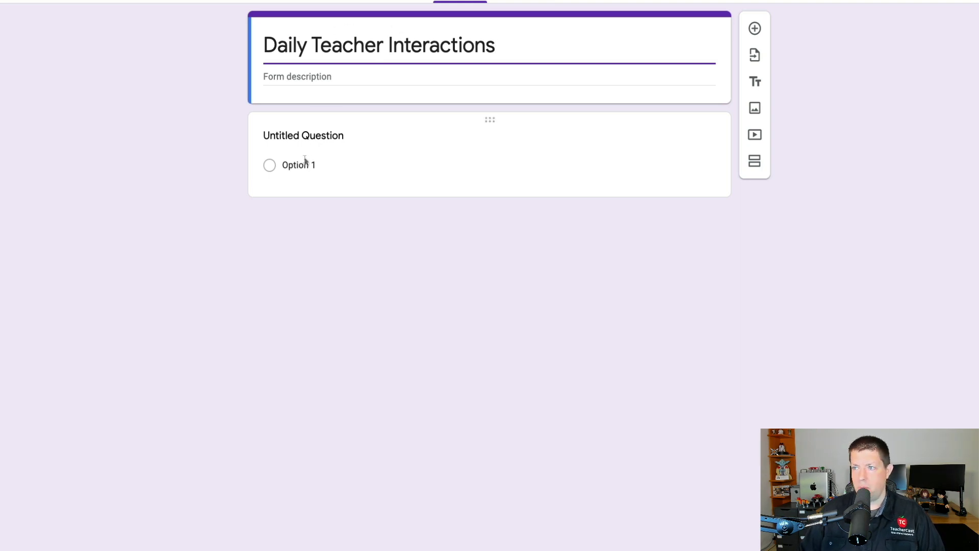
# Title the first question 'Type of Interaction' and paste its seven interaction-type answer choices
pyautogui.click(296, 136)
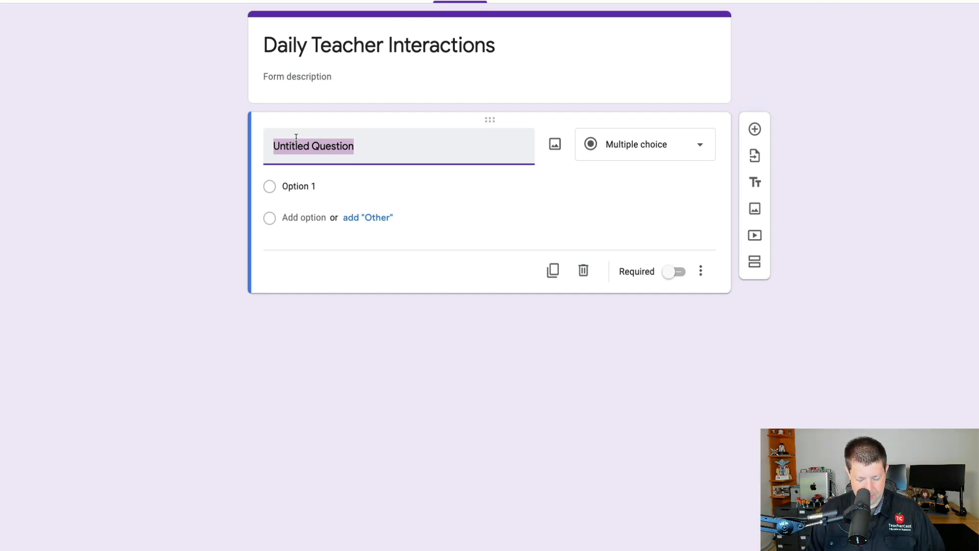
pyautogui.write('Type of Interaction')
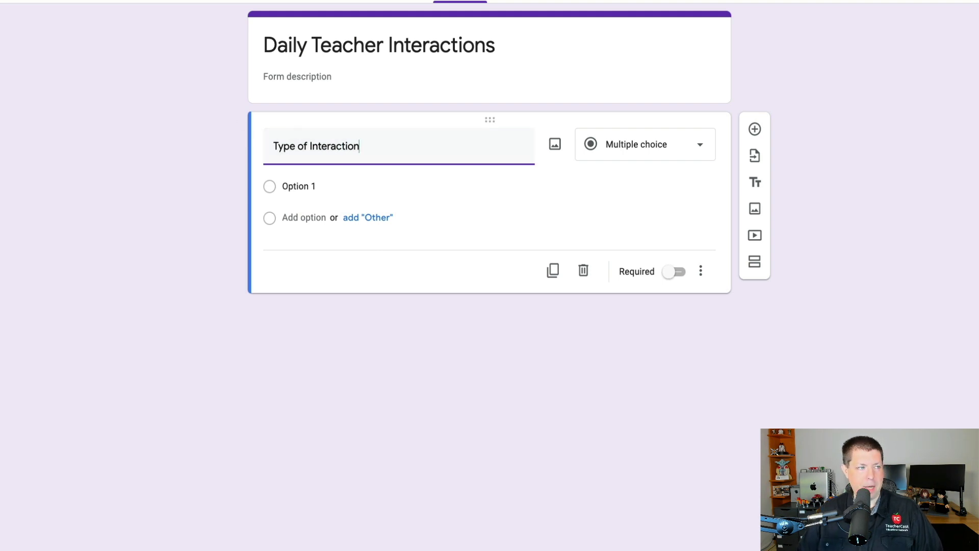
pyautogui.click(299, 186)
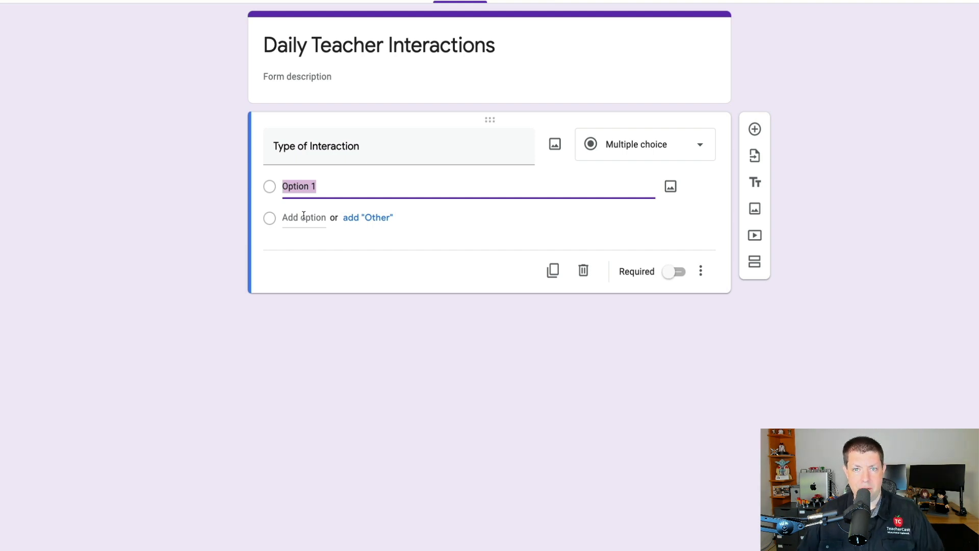
pyautogui.write('Instructional Coaching / Teacher Meeting Conversation (Making Connections) Professional Development Training Tech Support (Fix This) Tech Support | Teach Me (How do I?) Email Support (Extended Conversation) Help a Student')
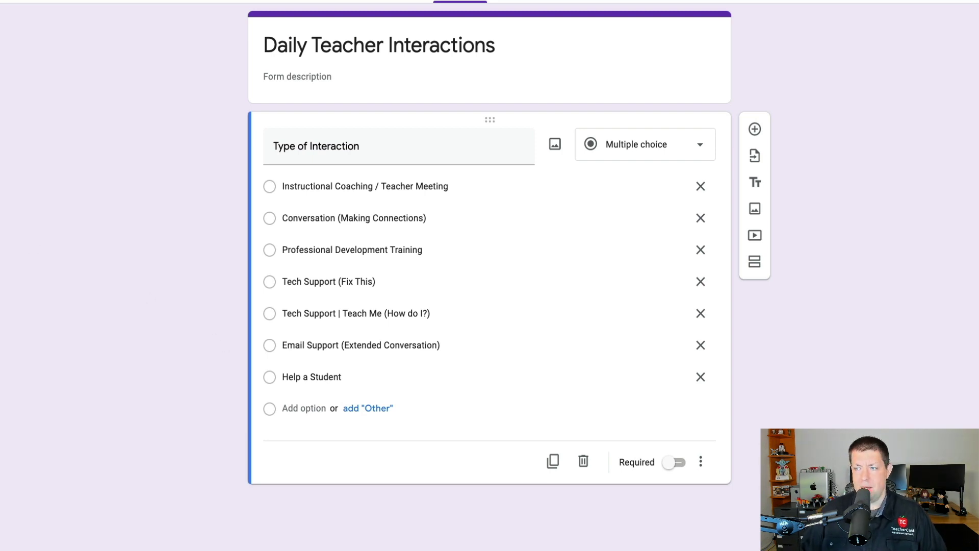
# Add a 'Coaching Opportunity' question with four options, '1:1 Meeting (Discussion)' through 'Classroom Teaching (Modeling)'
pyautogui.click(754, 129)
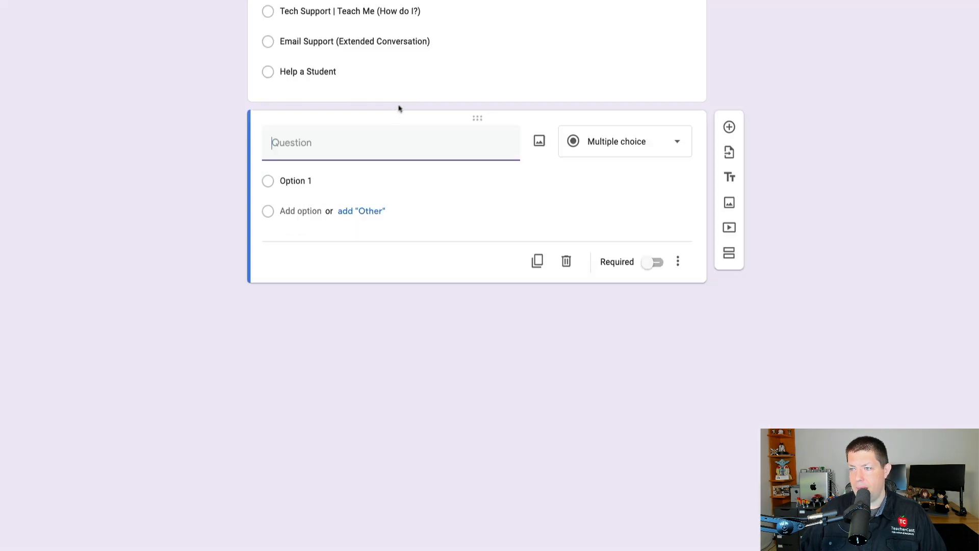
pyautogui.write('Coaching Opportunity')
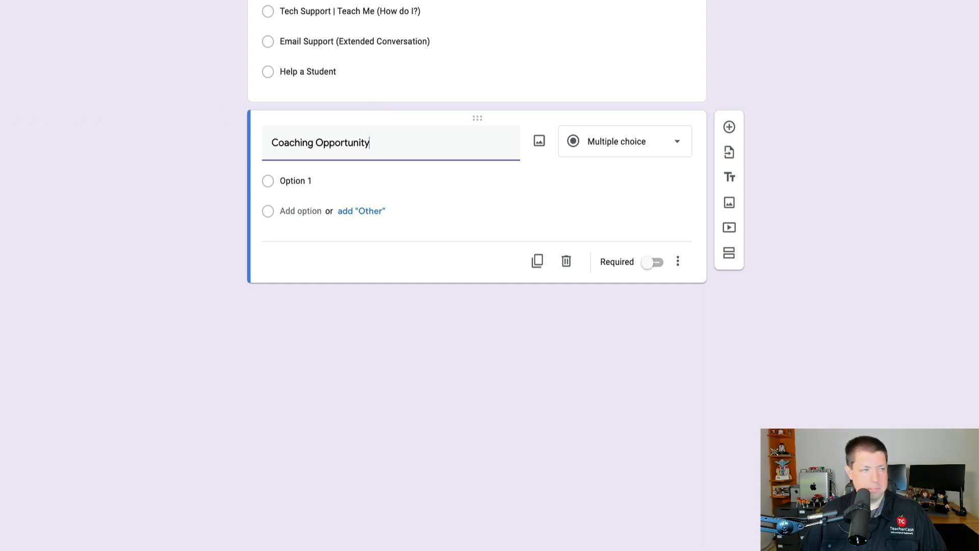
pyautogui.write('1:1 Meeting (Discussion) Classroom Visit (Sitting) Classroom Coaching (Co-Teaching) Classroom Teaching (Modeling)')
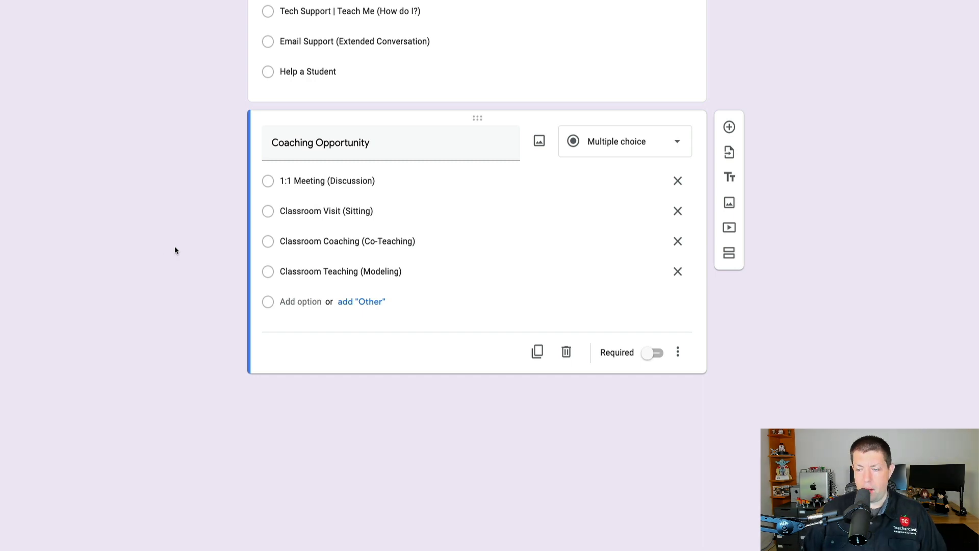
# Add a 'Buildings' question with the answer choices 'Building 1' and 'Building 2'
pyautogui.click(729, 127)
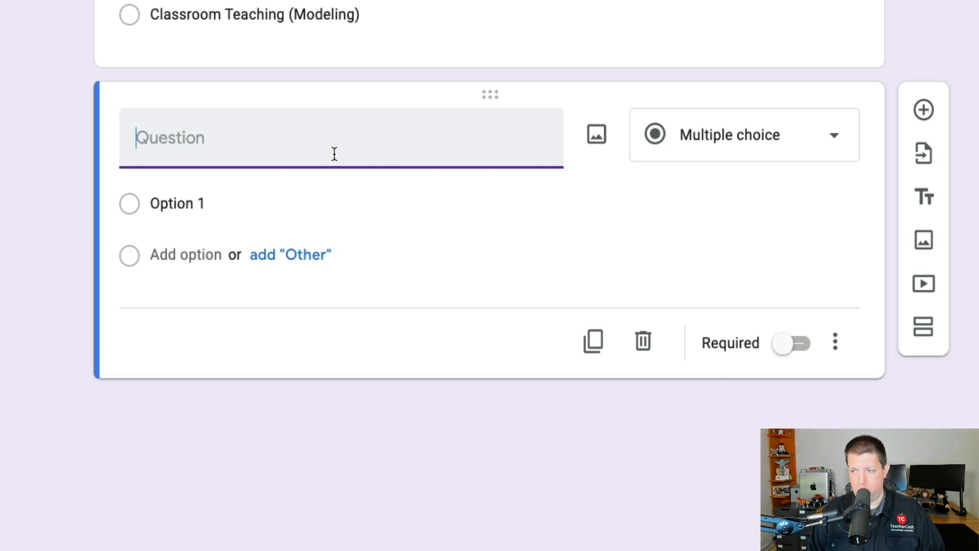
pyautogui.write('Buildings')
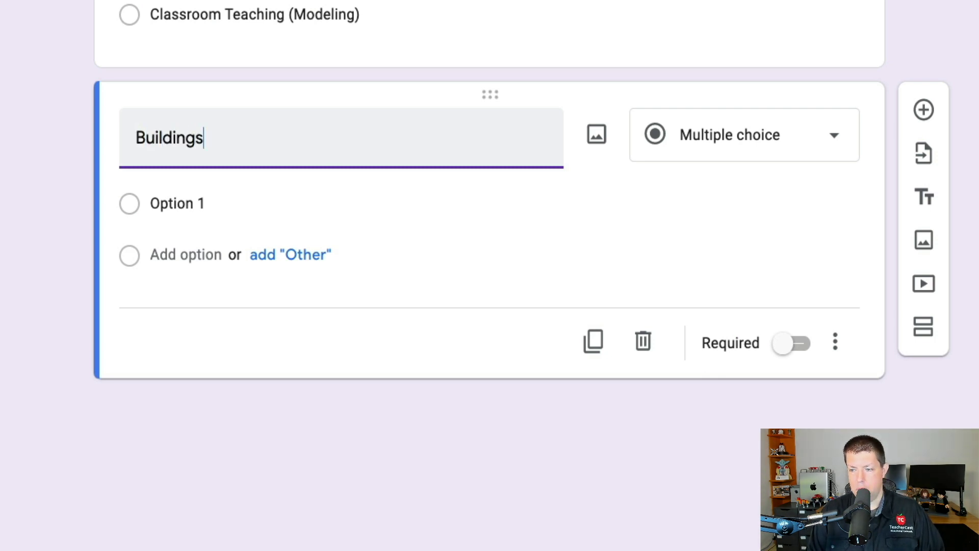
pyautogui.click(252, 201)
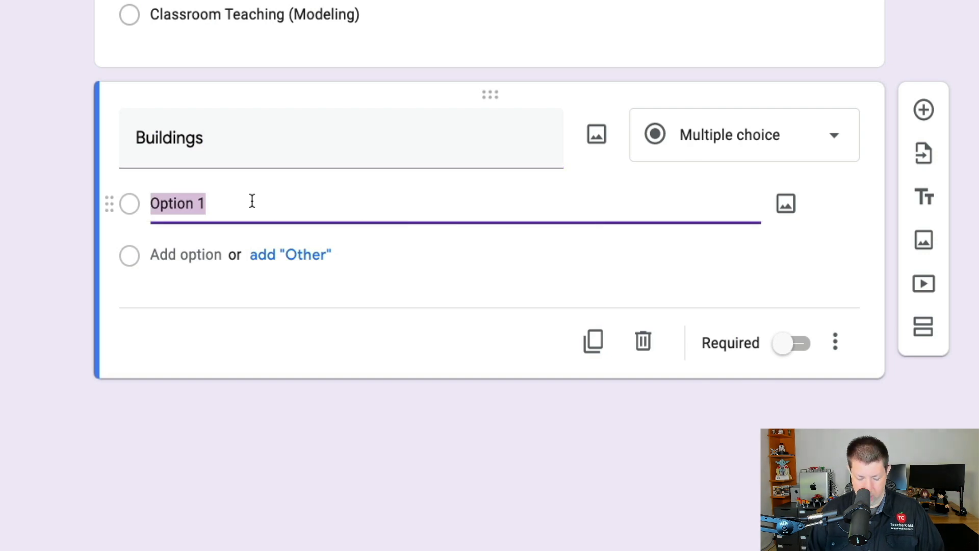
pyautogui.write('Building 1')
pyautogui.press('Return')
pyautogui.write('Buil')
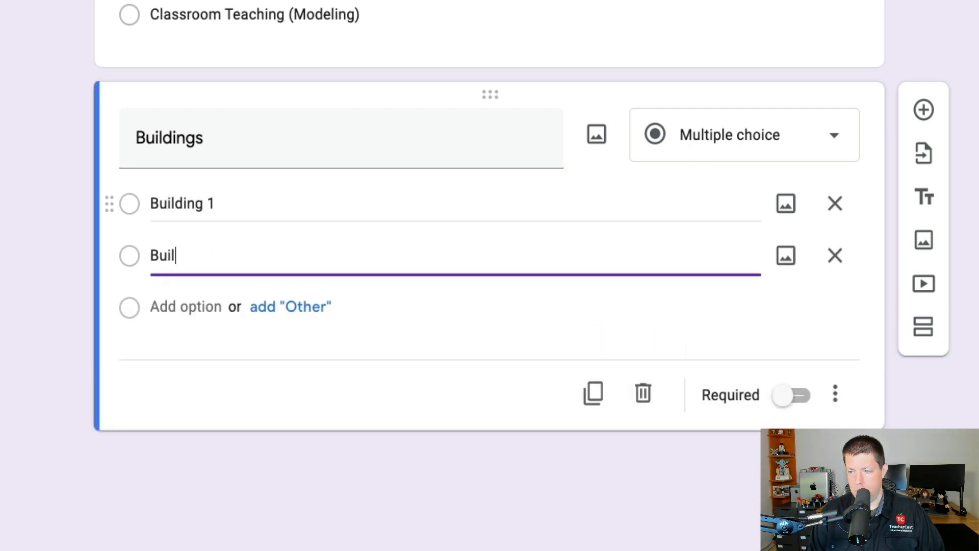
pyautogui.write('ding 2')
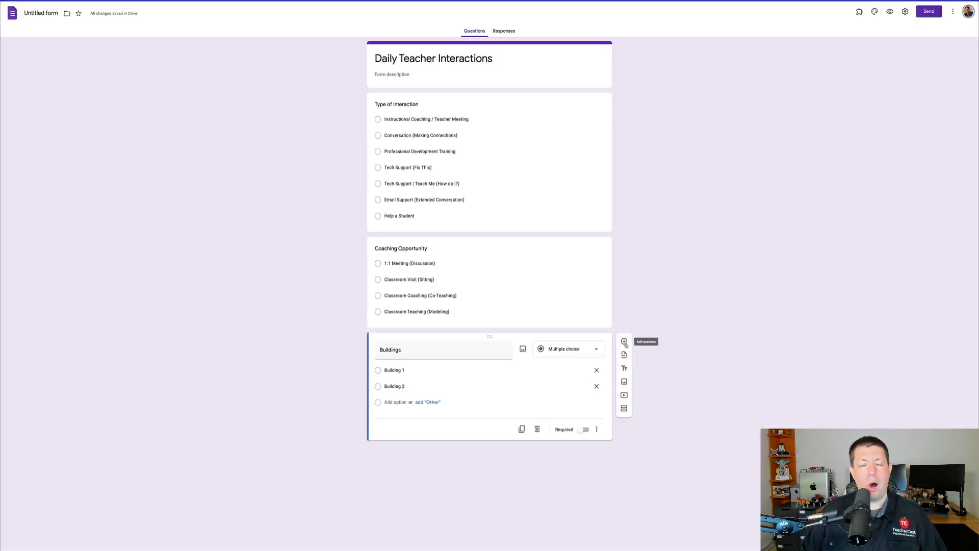
# Add a fourth question below Buildings titled 'Aver Time Working with Staff'
pyautogui.click(624, 341)
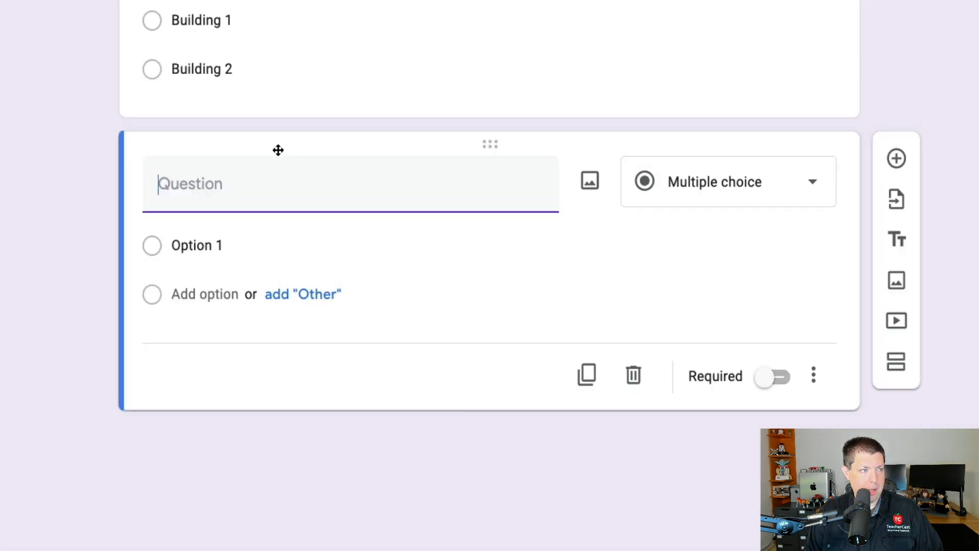
pyautogui.write('Aver Time Working with ')
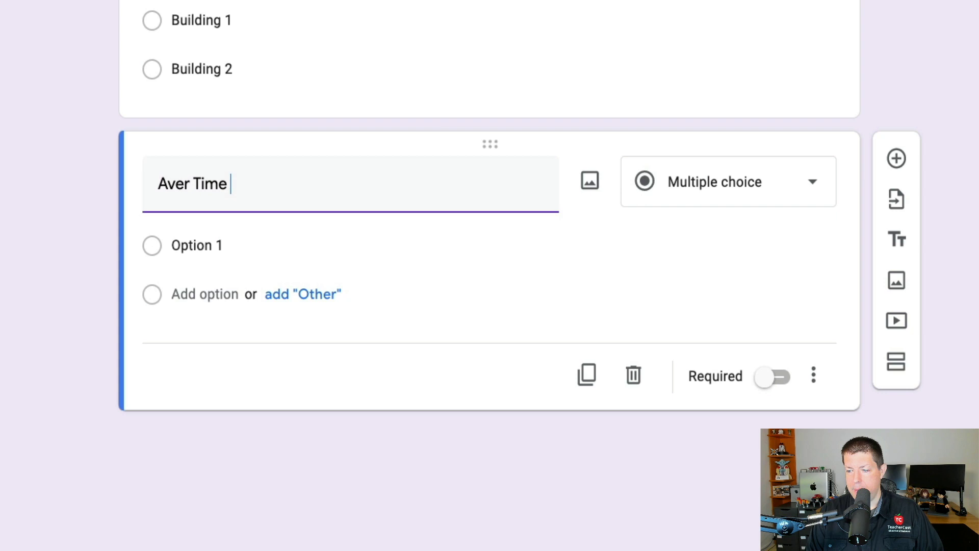
pyautogui.write('Staff')
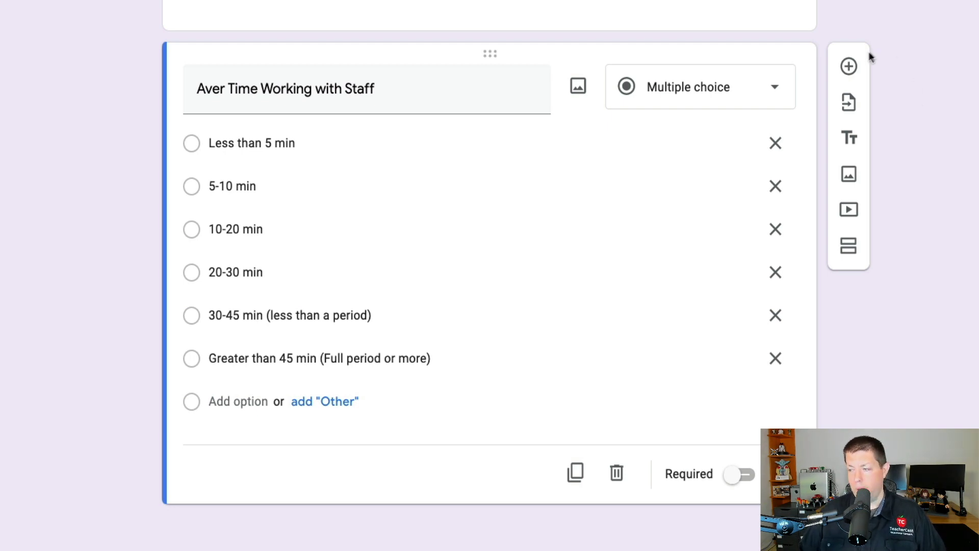
# Add a new multiple-choice question titled 'Reason for Staff Interactions' after the time question
pyautogui.click(848, 66)
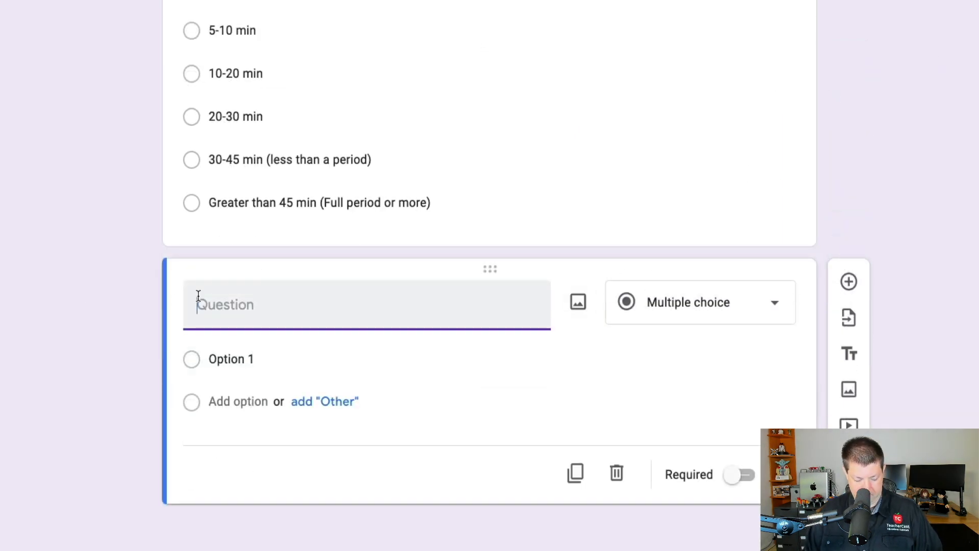
pyautogui.write('Reason for ')
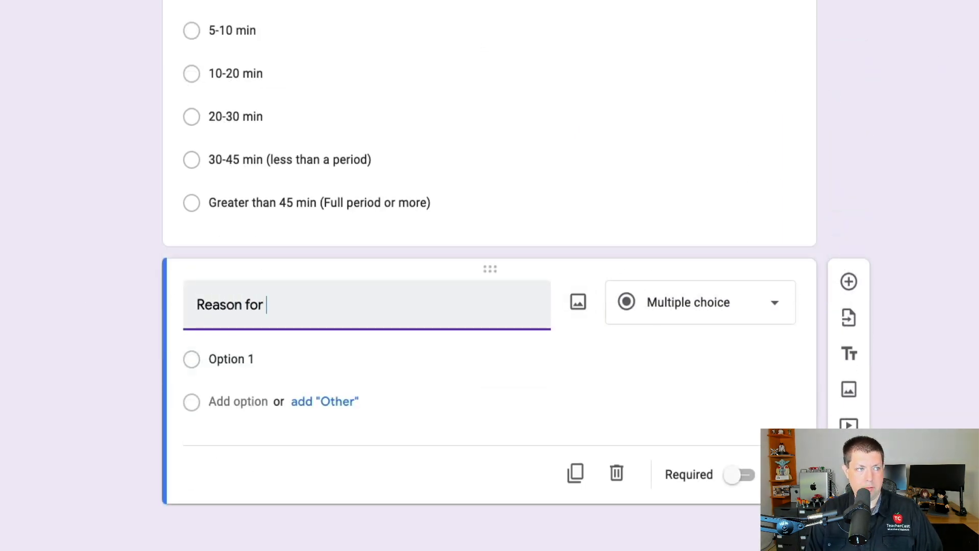
pyautogui.write('Staff Interactions')
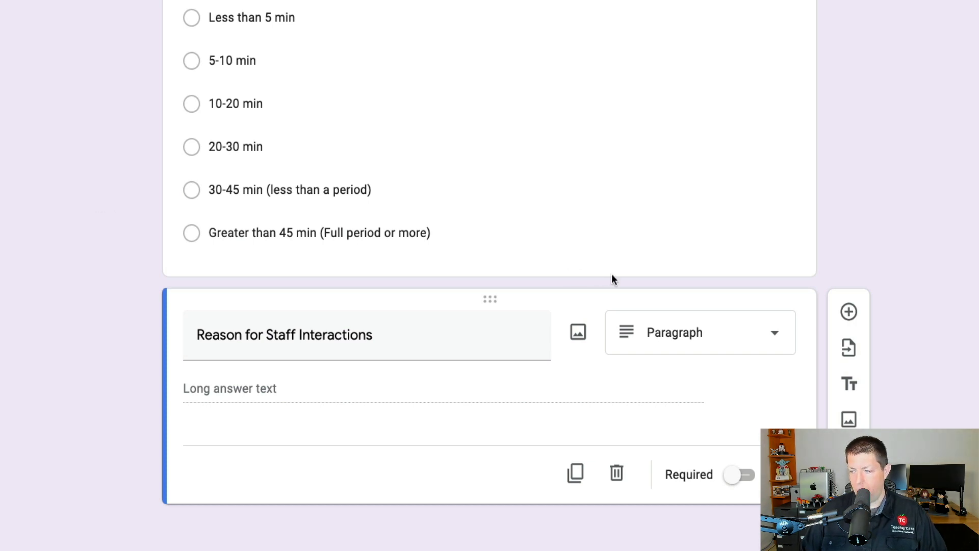
pyautogui.click(713, 334)
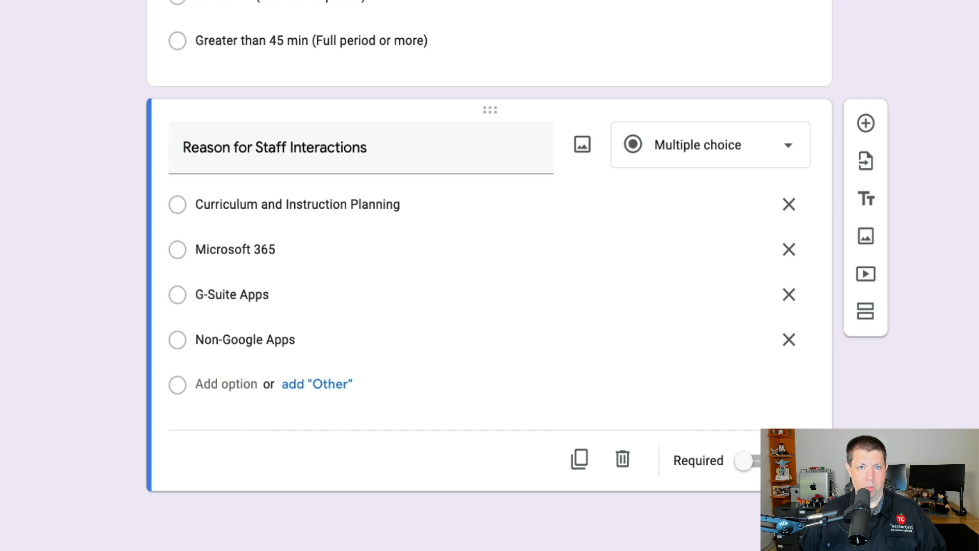
# Add a multiple-choice 'What vs How-To' question with options 'What is?' and 'How to?'
pyautogui.click(865, 123)
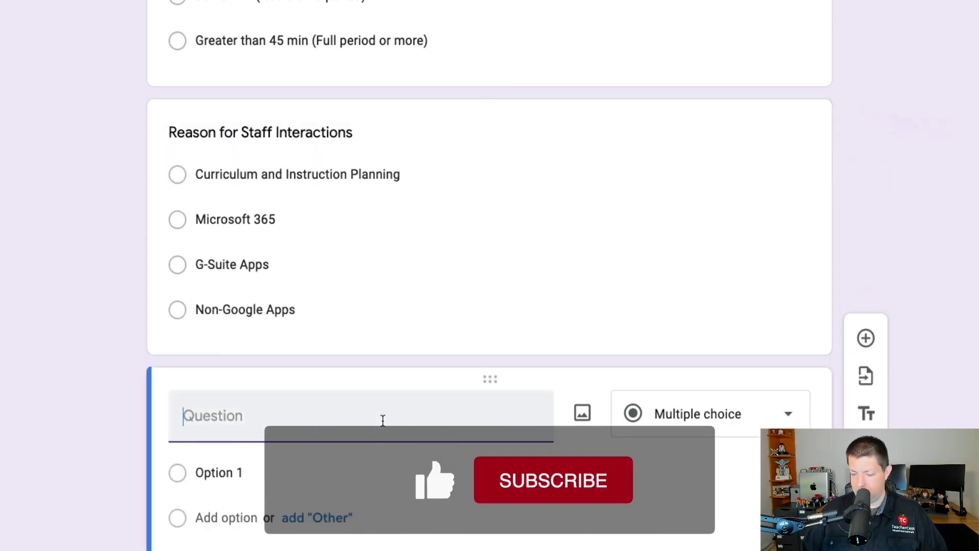
pyautogui.write('What vs How-To')
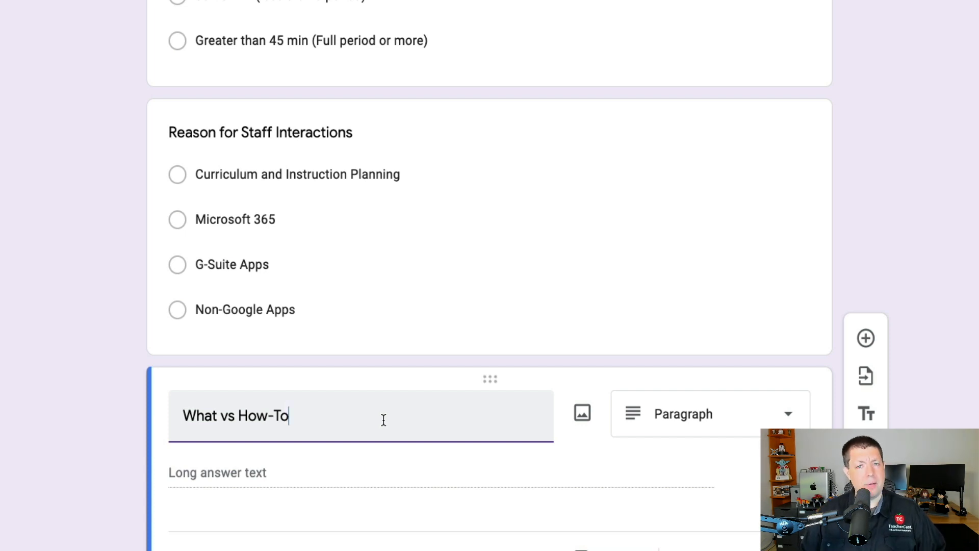
pyautogui.scroll(-2, 561, 479)
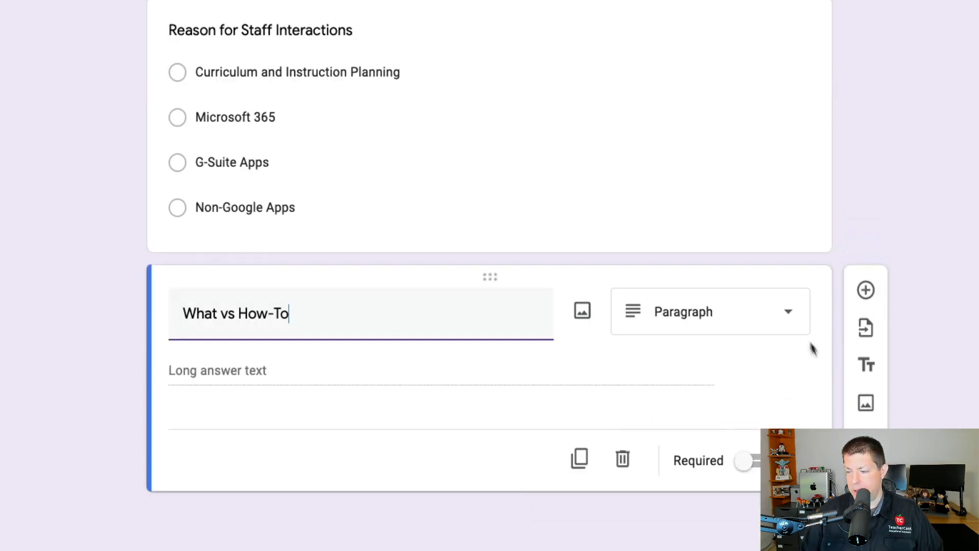
pyautogui.click(724, 309)
pyautogui.click(695, 44)
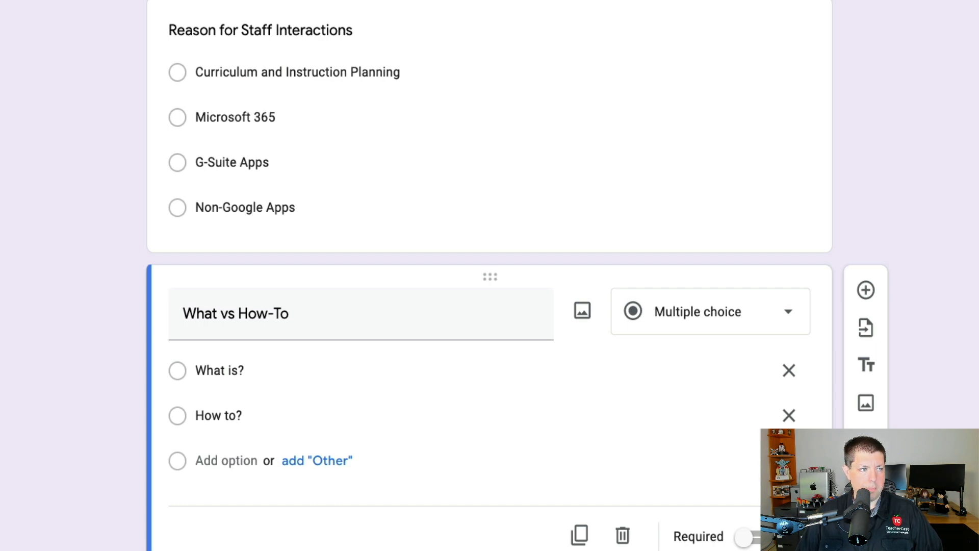
pyautogui.click(243, 415)
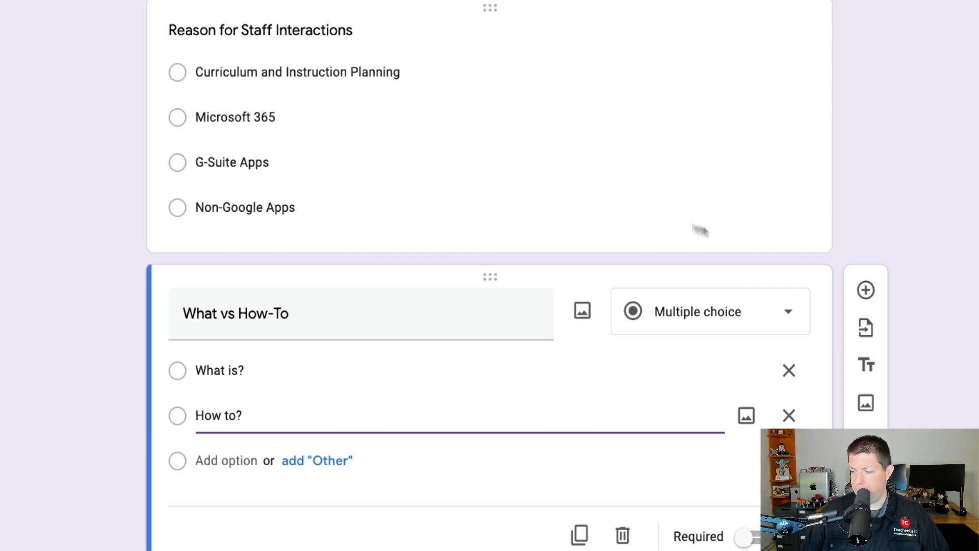
# Add the multiple-choice 'How did you help or provide support?' question with its five support options
pyautogui.click(865, 290)
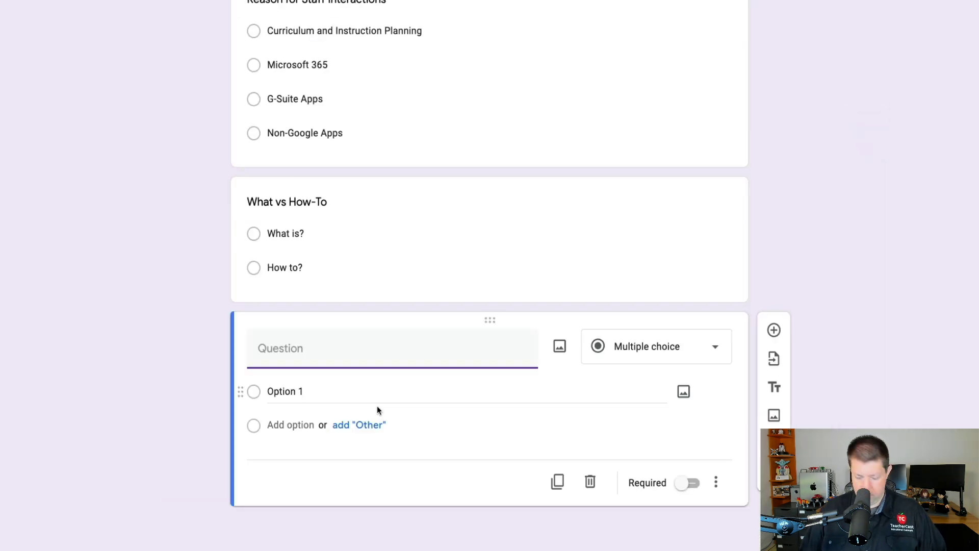
pyautogui.write('How did you help or provide support?')
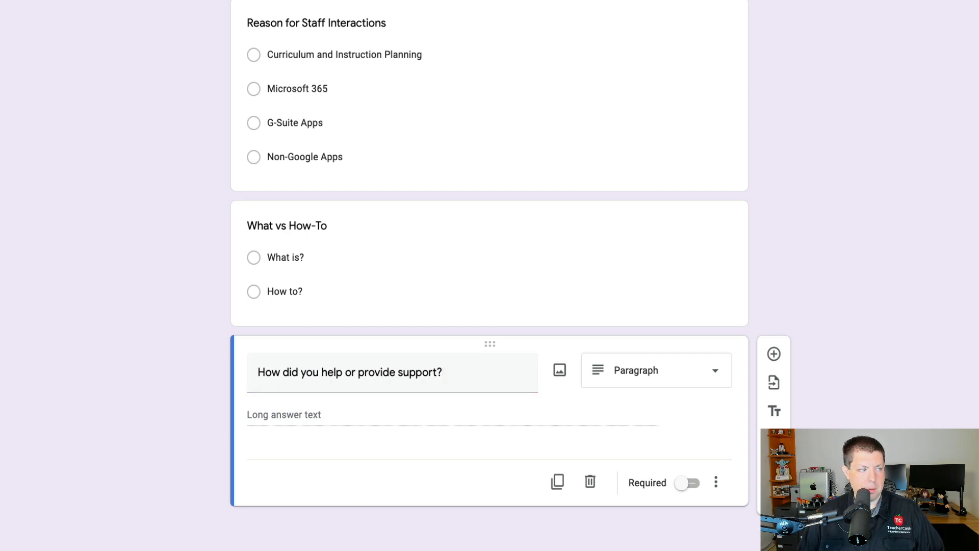
pyautogui.hotkey('ctrl', 'z')
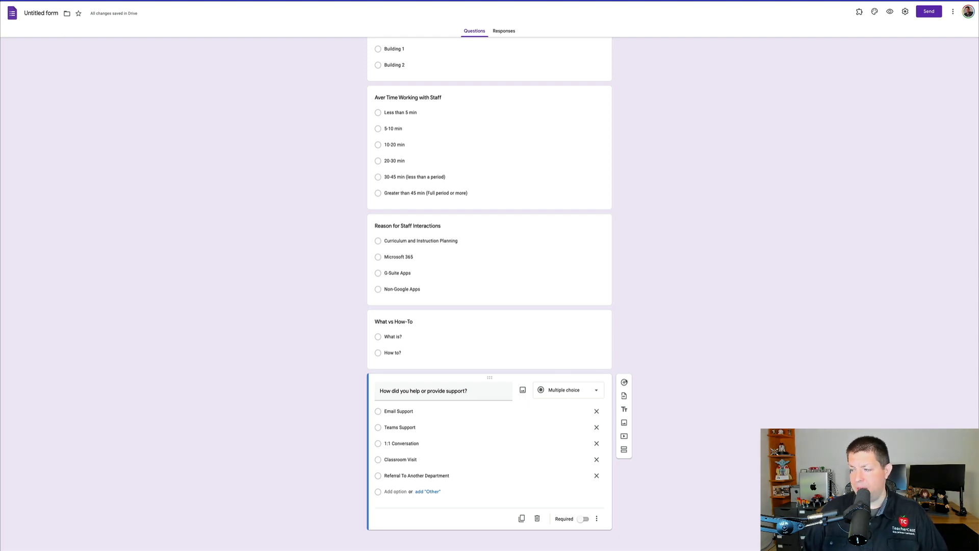
# Add the question 'Is follow up needed for this event?' with options 'Yes' and 'No'
pyautogui.click(623, 382)
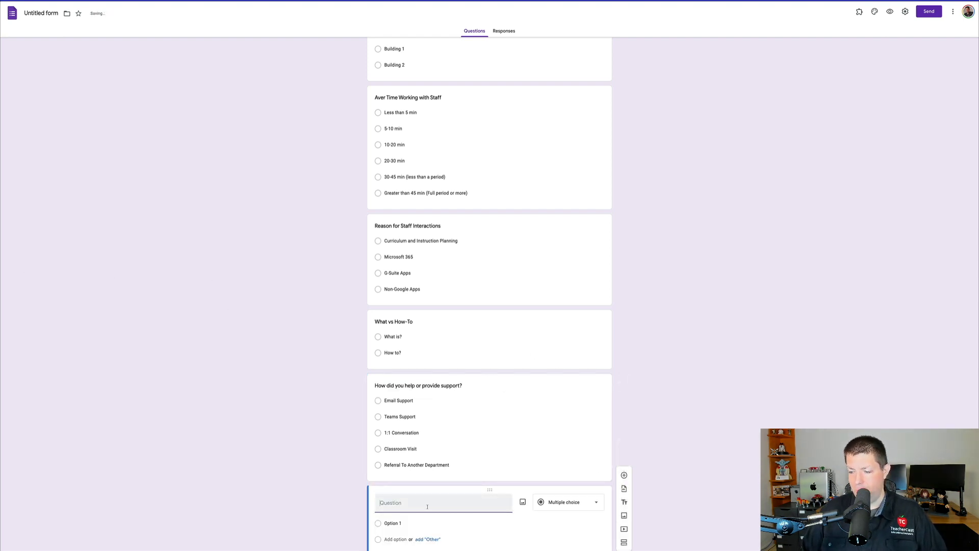
pyautogui.write('Is follow up needed for this event?')
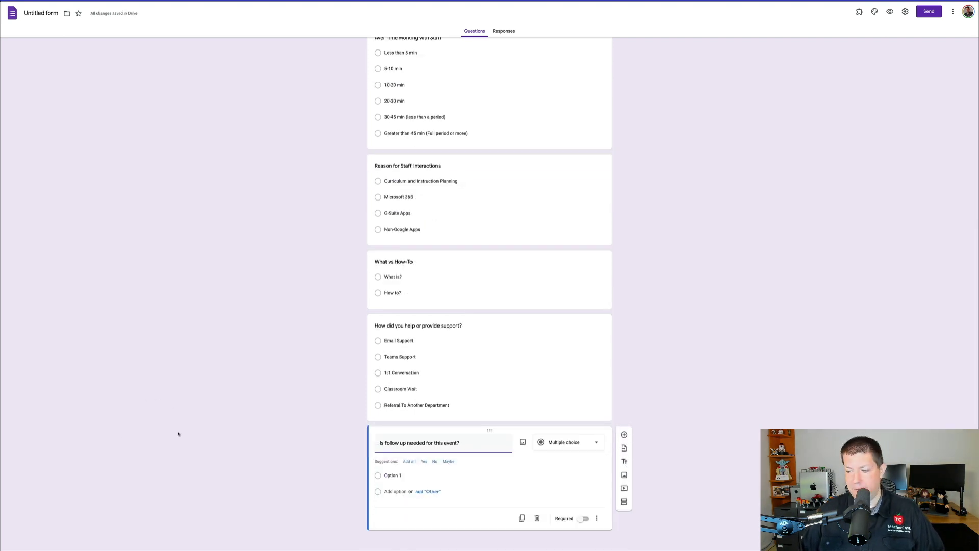
pyautogui.click(424, 462)
pyautogui.click(423, 461)
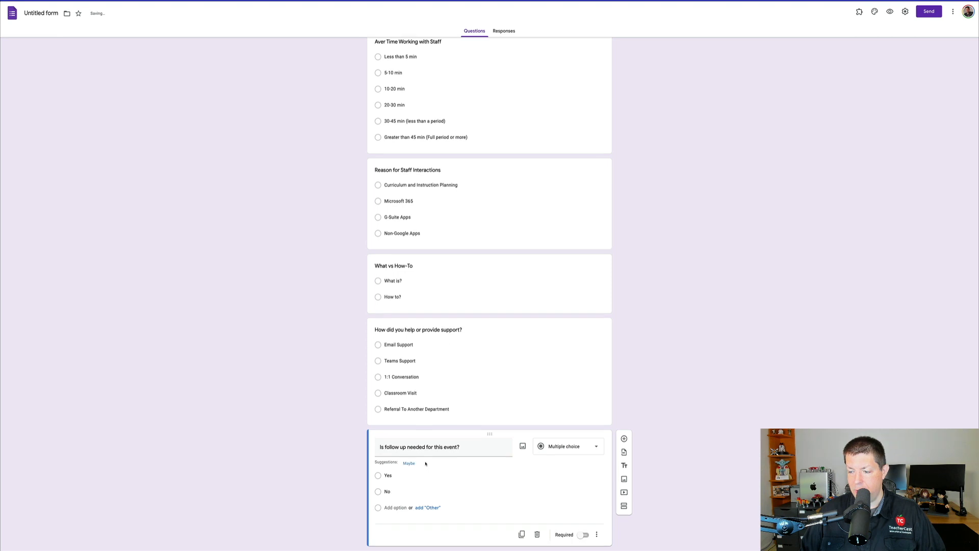